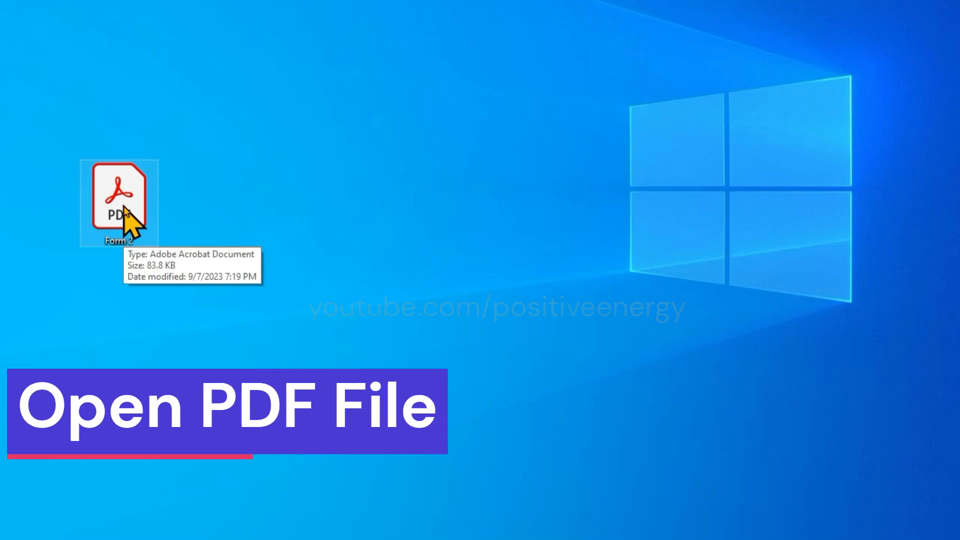
Open Form 2.pdf from the desktop in Acrobat Reader
double_click(123, 198)
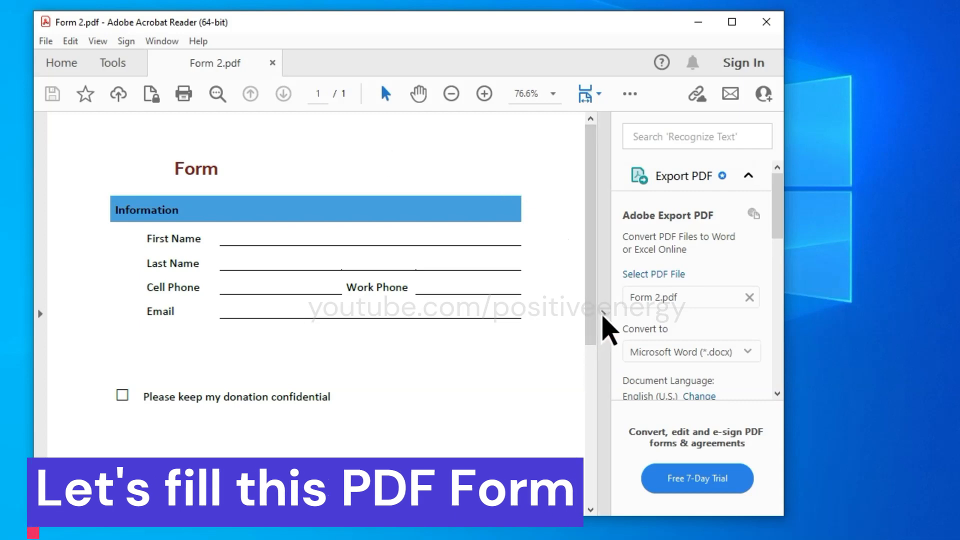
Collapse the Export PDF pane and switch on Sign > Fill & Sign for Form 2.pdf
left_click(604, 315)
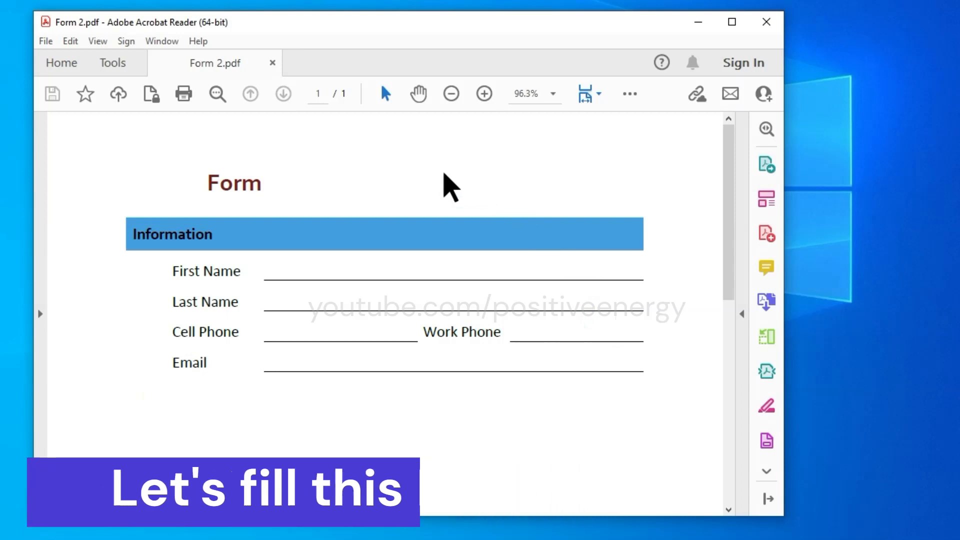
left_click(126, 42)
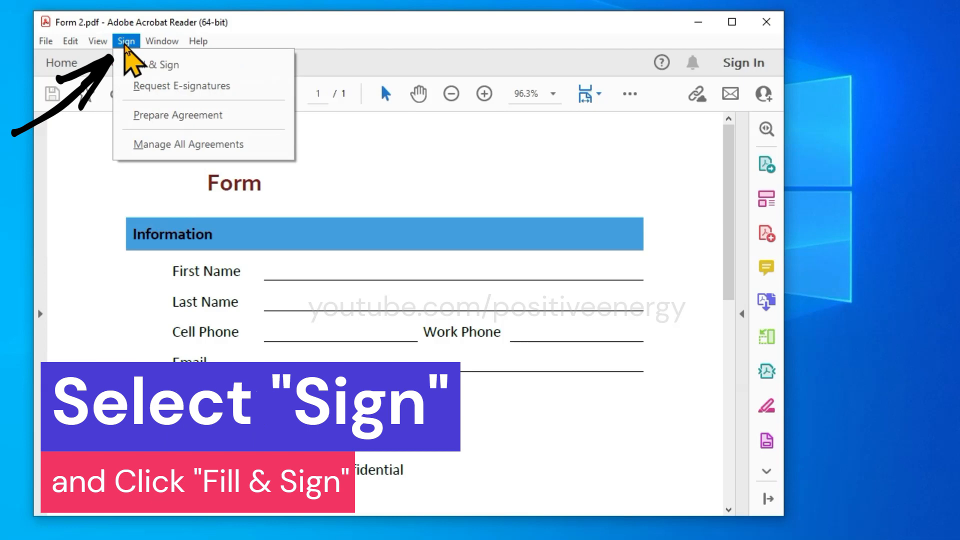
left_click(188, 71)
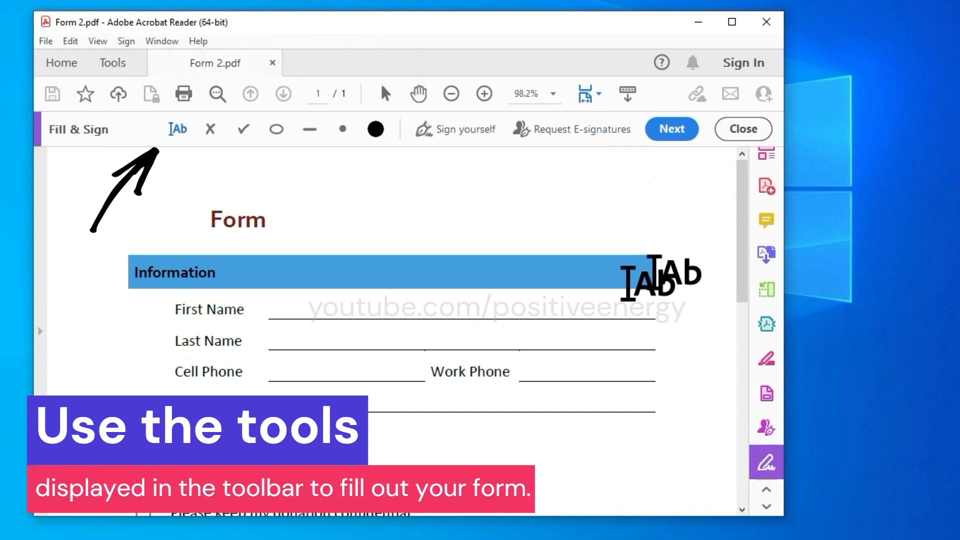
Type the first name on the First Name line and enlarge its text
left_click(307, 309)
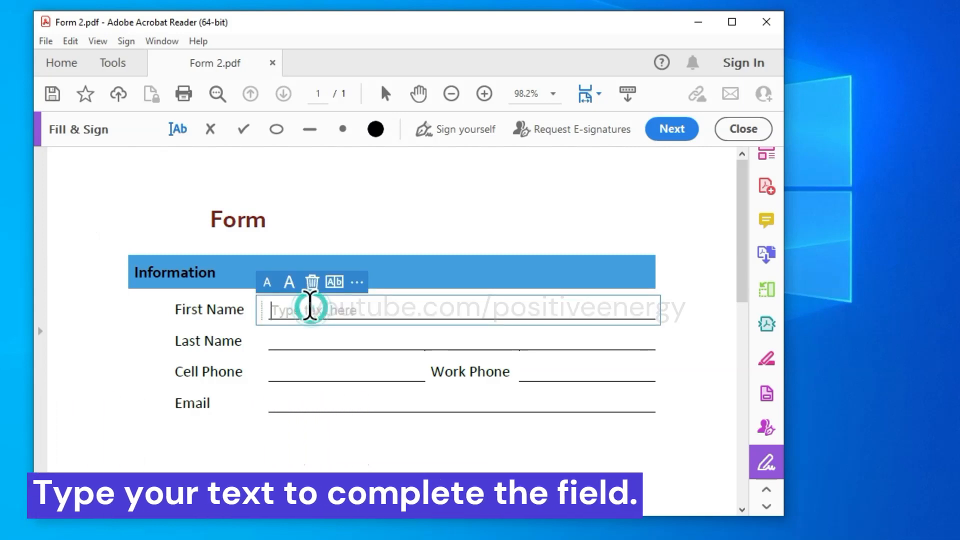
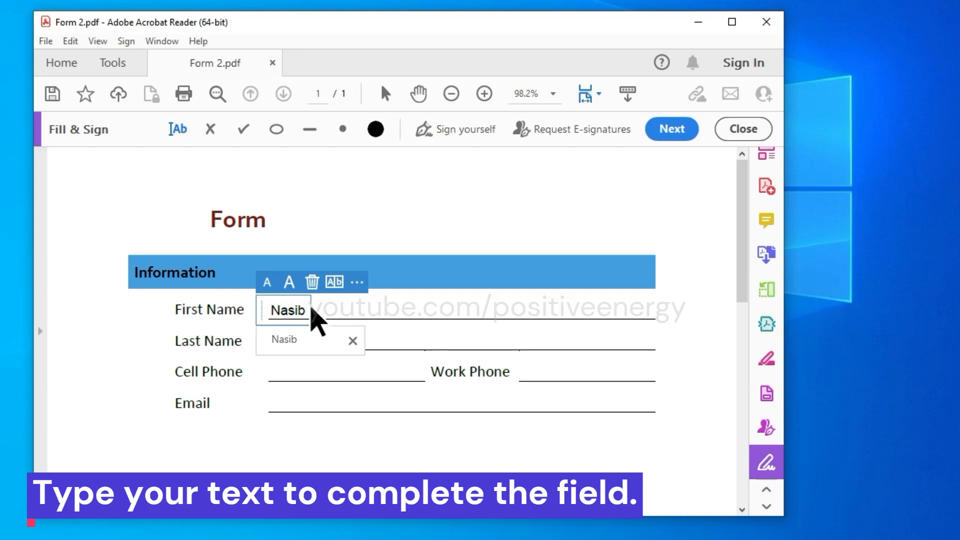
left_click(290, 281)
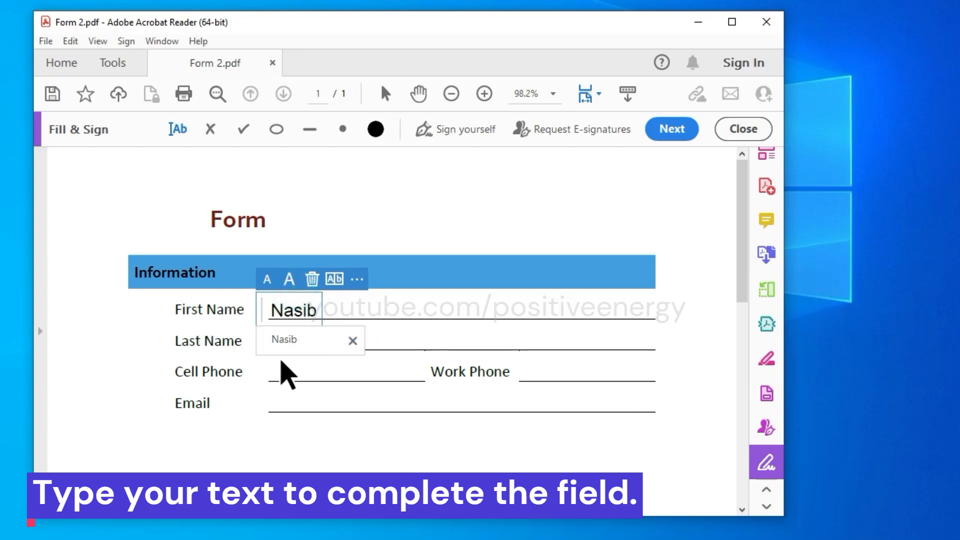
left_click(395, 306)
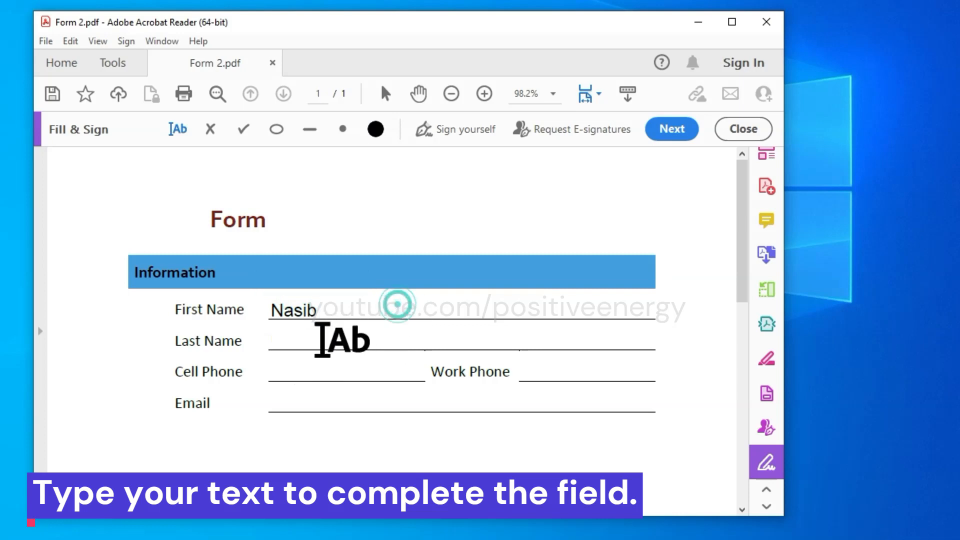
Type the last name on the Last Name line and shift it left to align
left_click(295, 338)
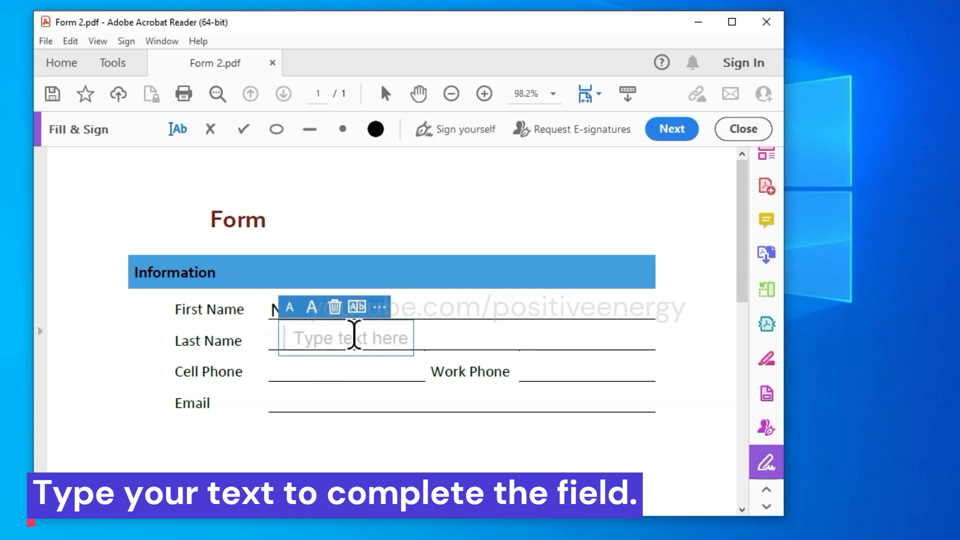
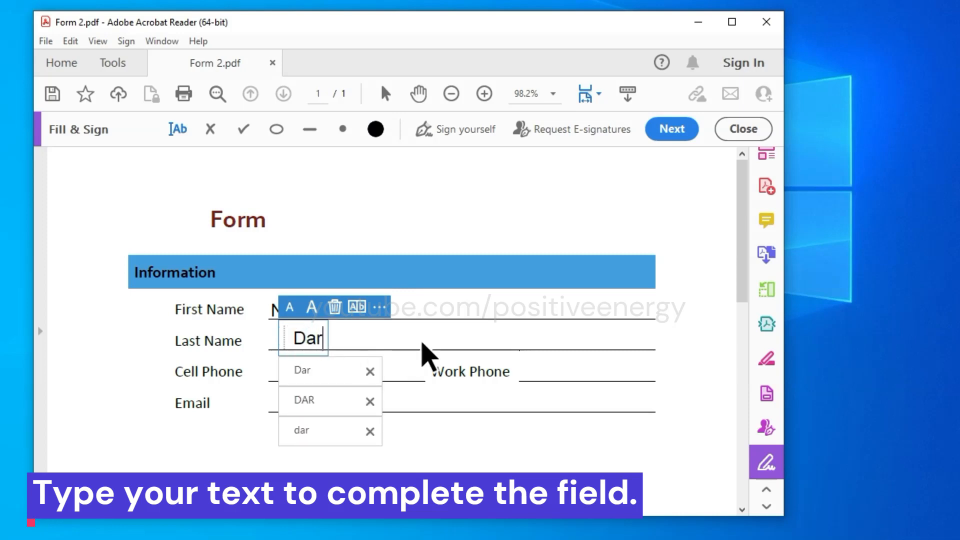
left_click(443, 300)
left_click(302, 337)
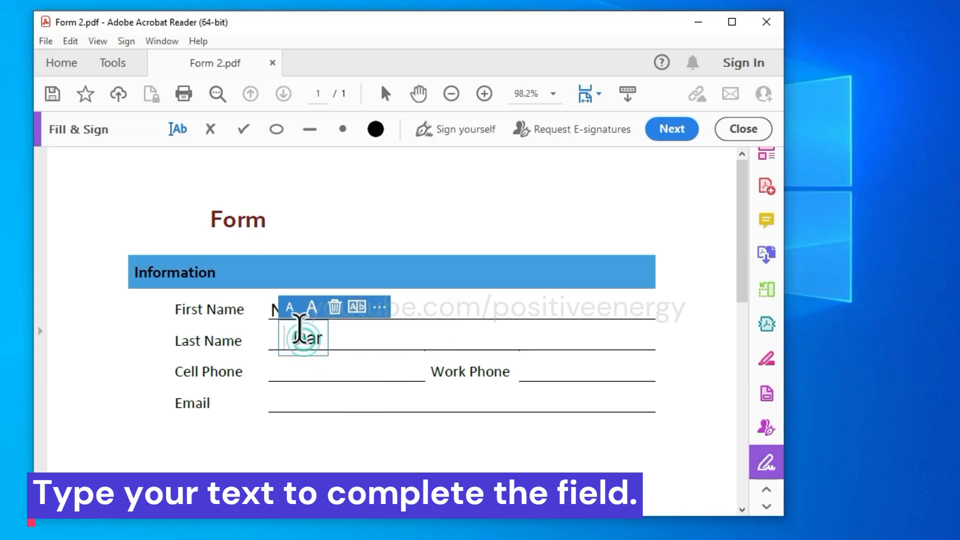
left_click_drag(279, 326, 263, 332)
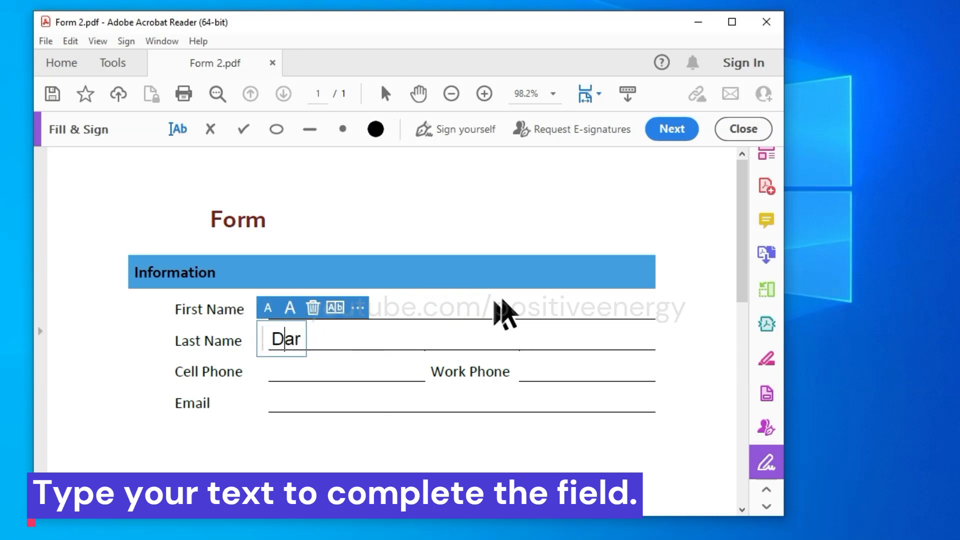
left_click(508, 293)
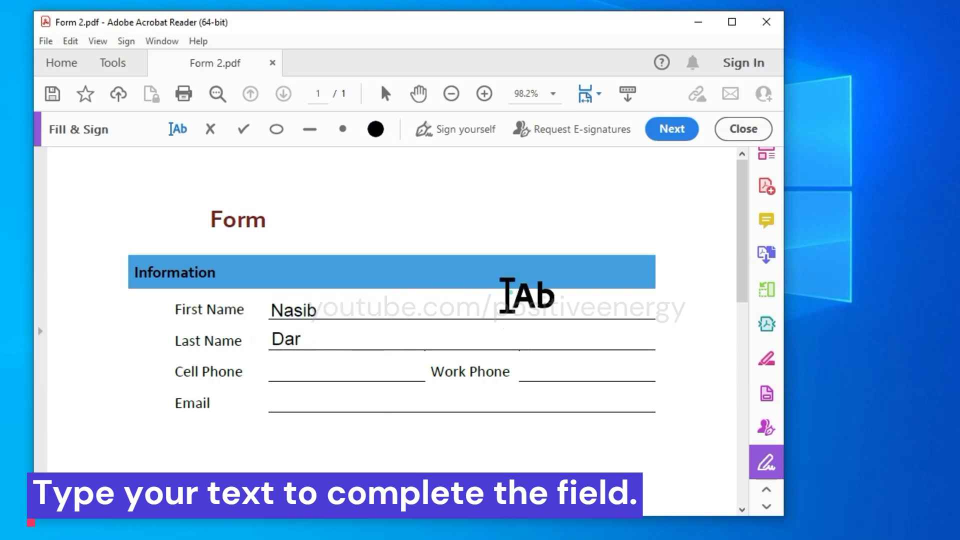
Enter the cell phone number, work phone number and email address on their form lines
left_click(277, 370)
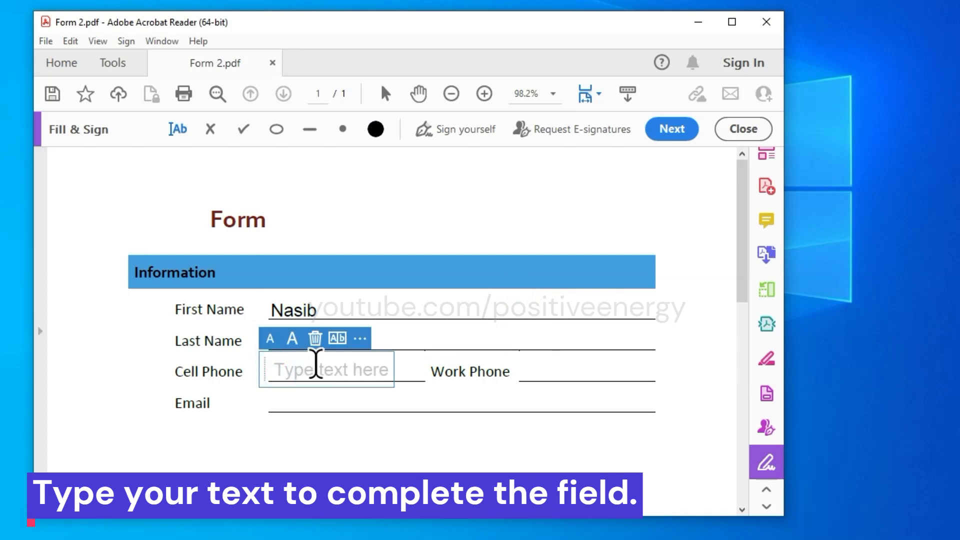
type("0123456789")
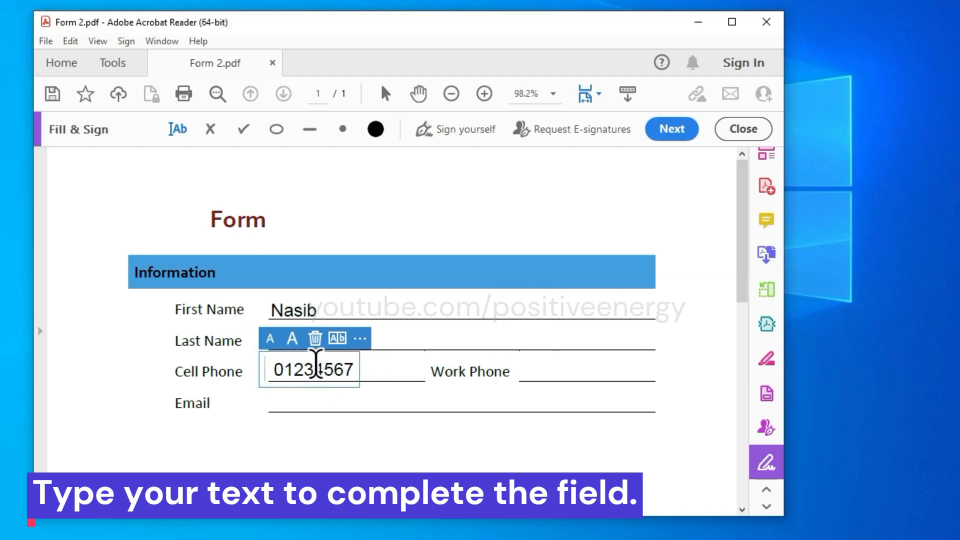
left_click(515, 338)
left_click(523, 370)
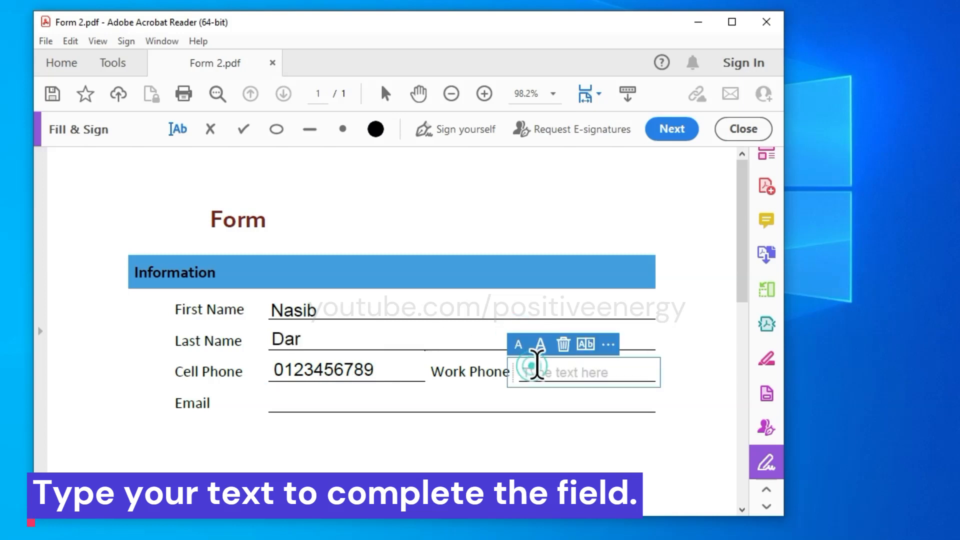
type("0123")
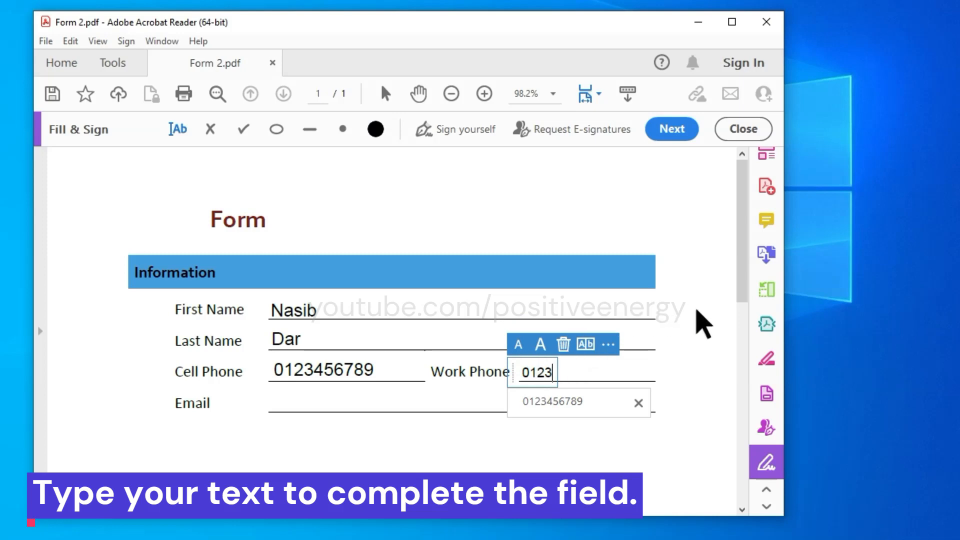
left_click(291, 400)
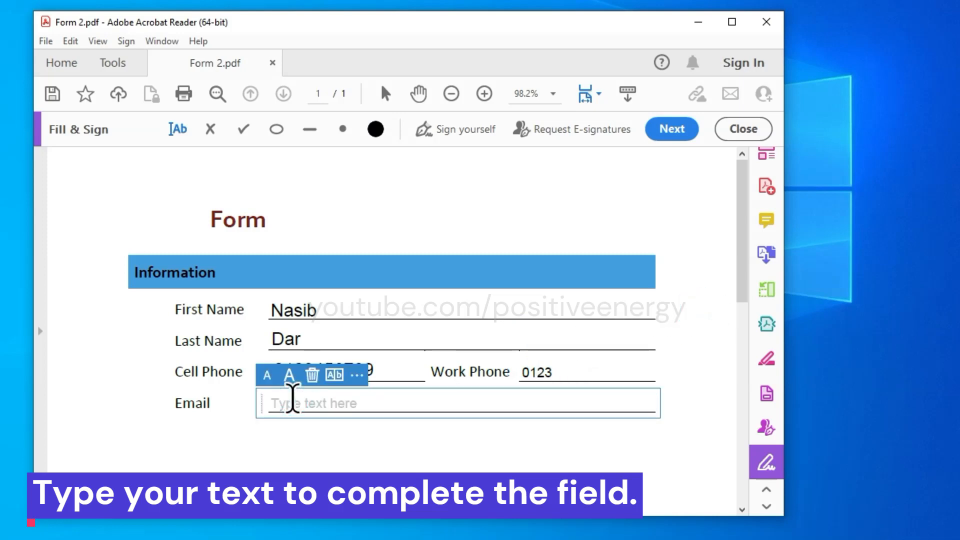
type("abc@abc.com")
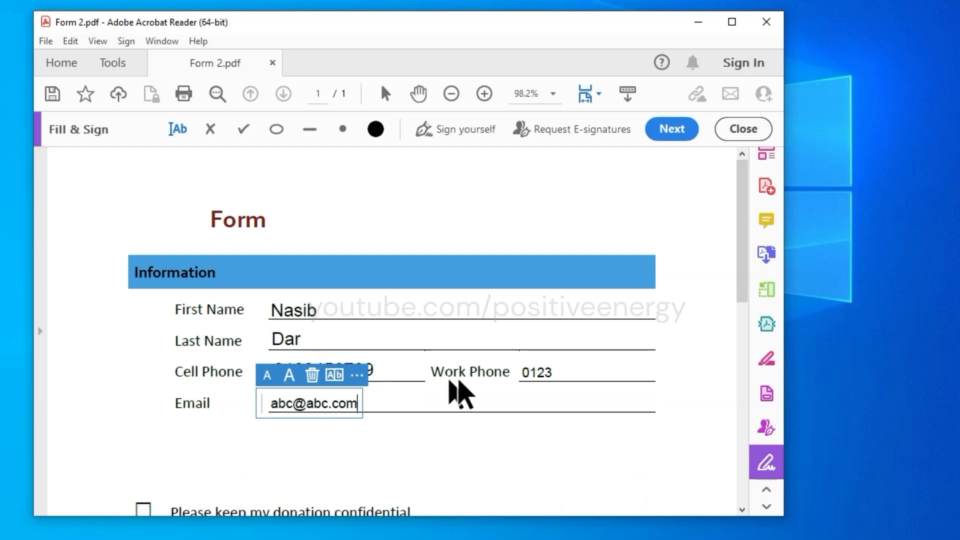
left_click(692, 319)
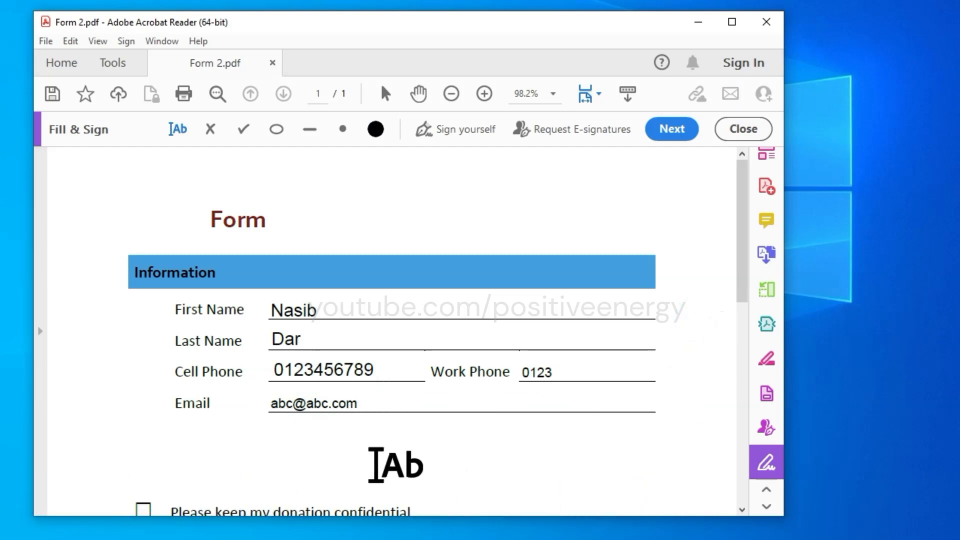
Delete the existing mark and place a check mark in the donation-confidential box
left_click_drag(744, 257, 755, 314)
left_click(180, 338)
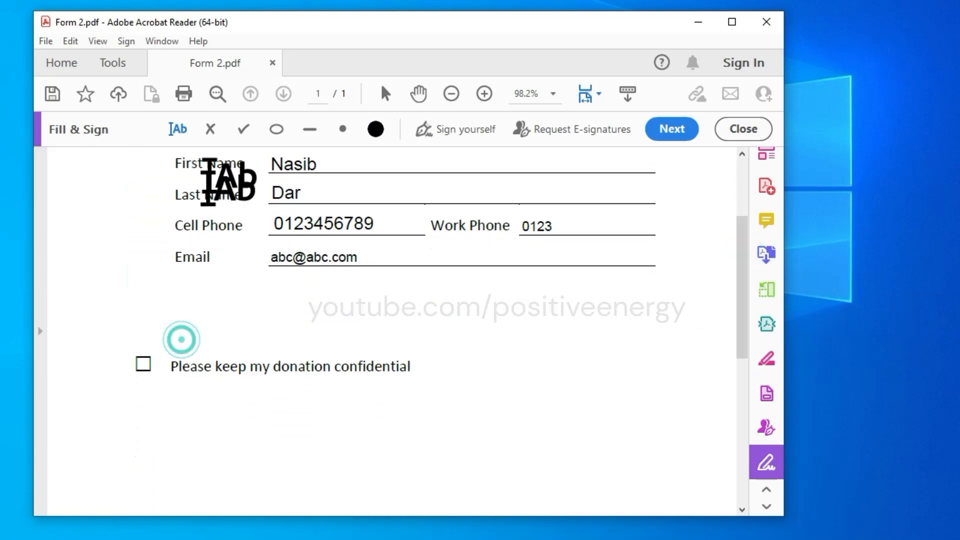
left_click(243, 129)
left_click(143, 363)
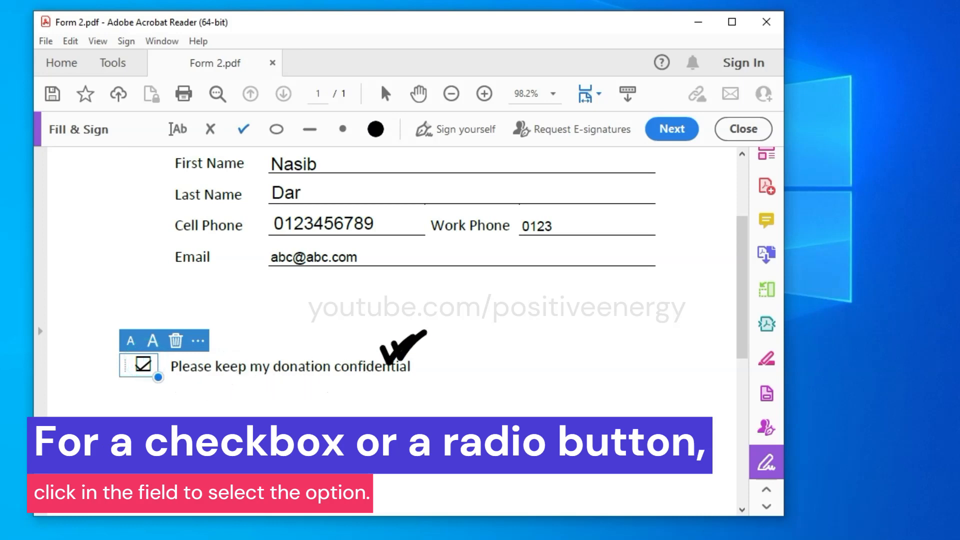
Try an X in the box, then remove it and tick the box with a check mark again
left_click(175, 340)
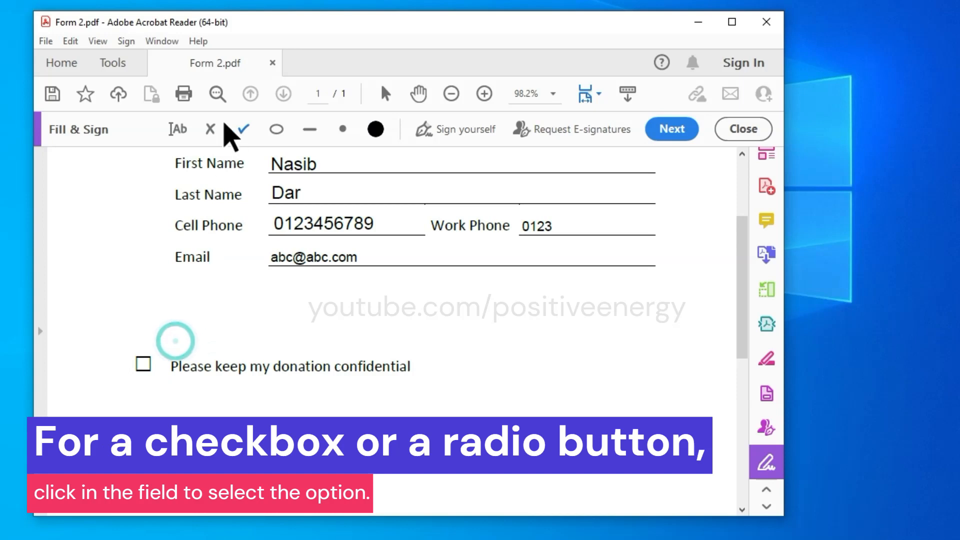
left_click(210, 129)
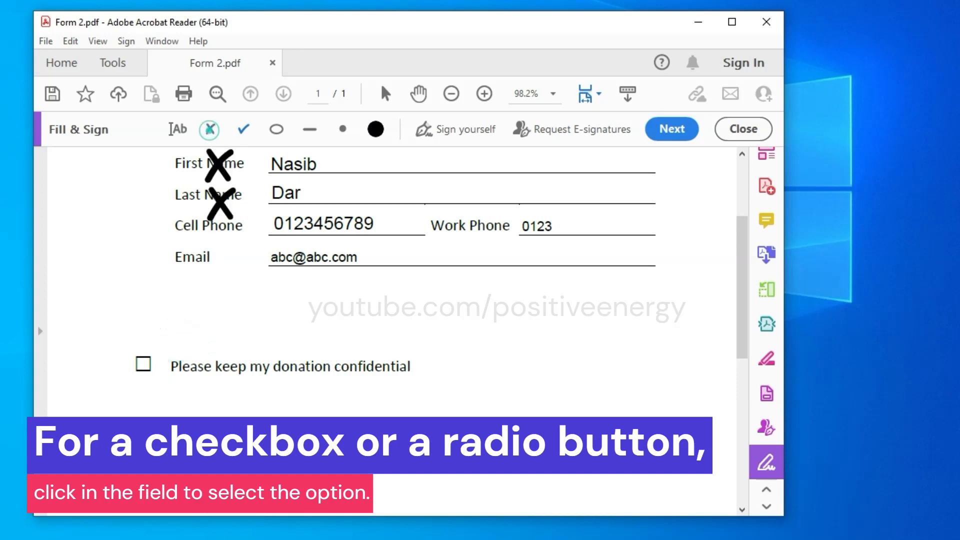
left_click(143, 365)
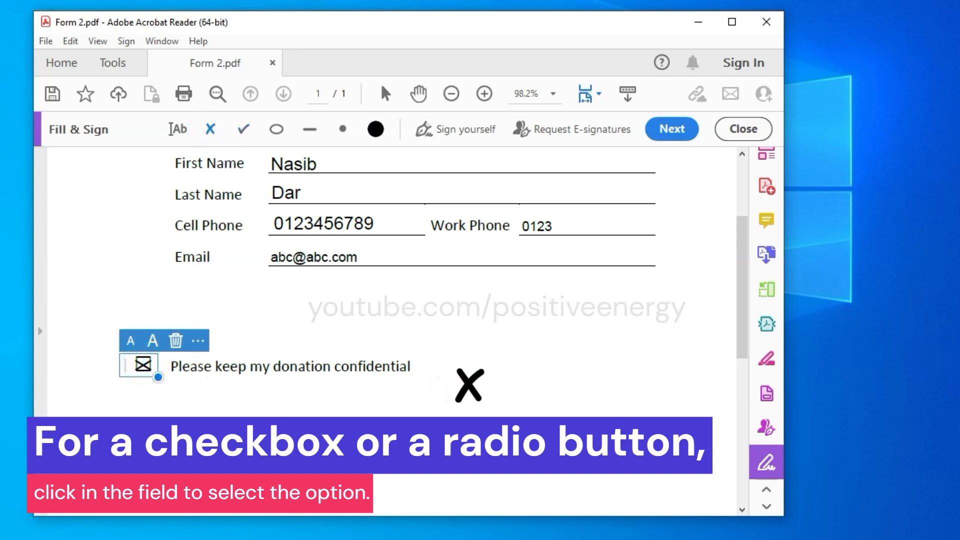
left_click(175, 341)
left_click(243, 129)
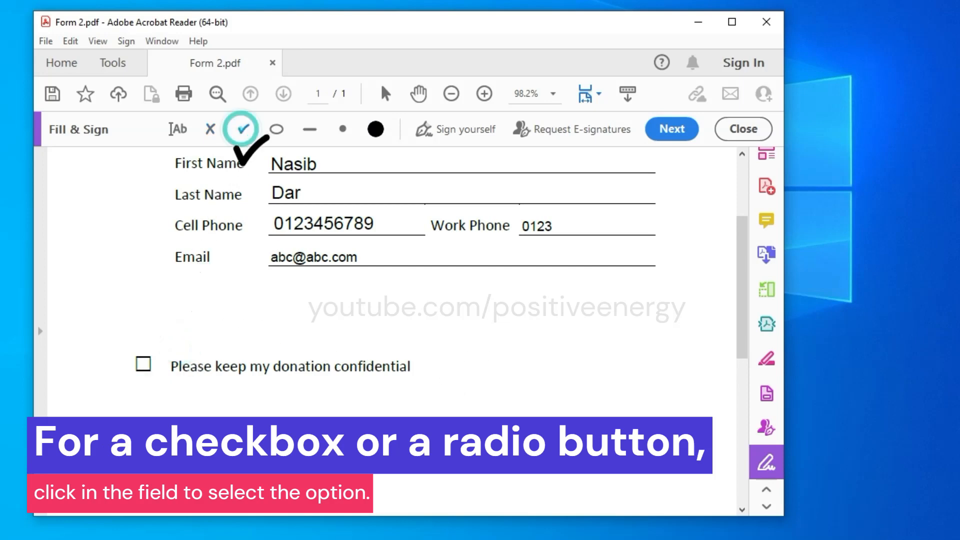
left_click(150, 352)
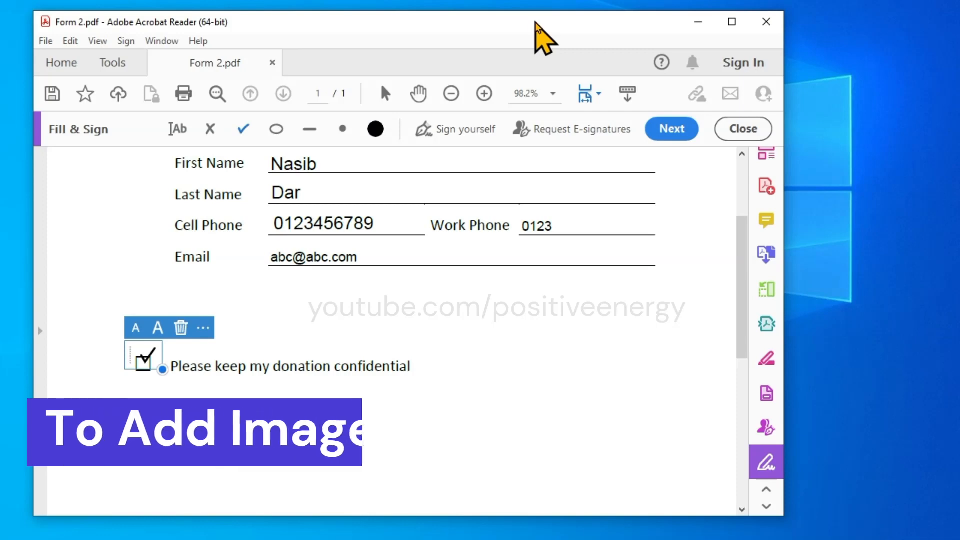
Create an image signature from the WhatsApp JPEG photo in Downloads
left_click(467, 131)
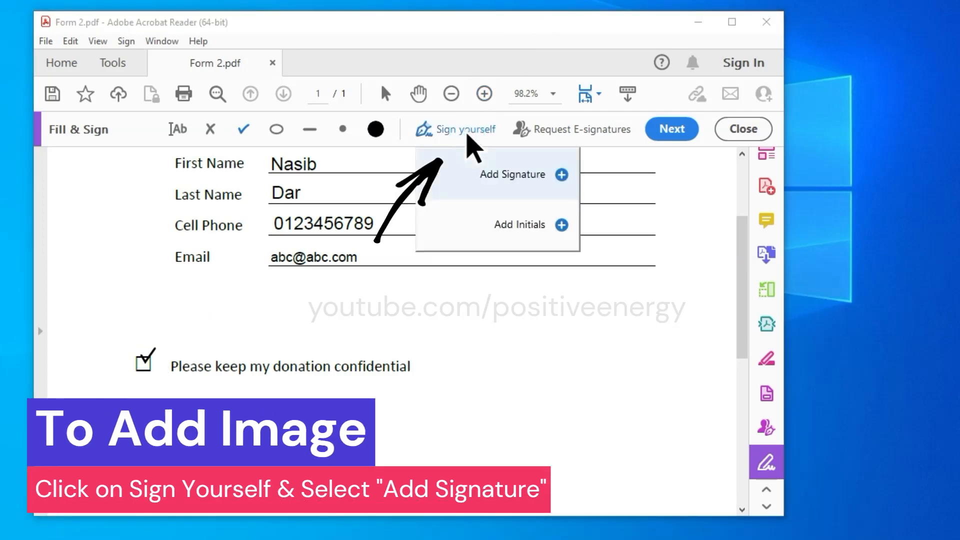
left_click(509, 184)
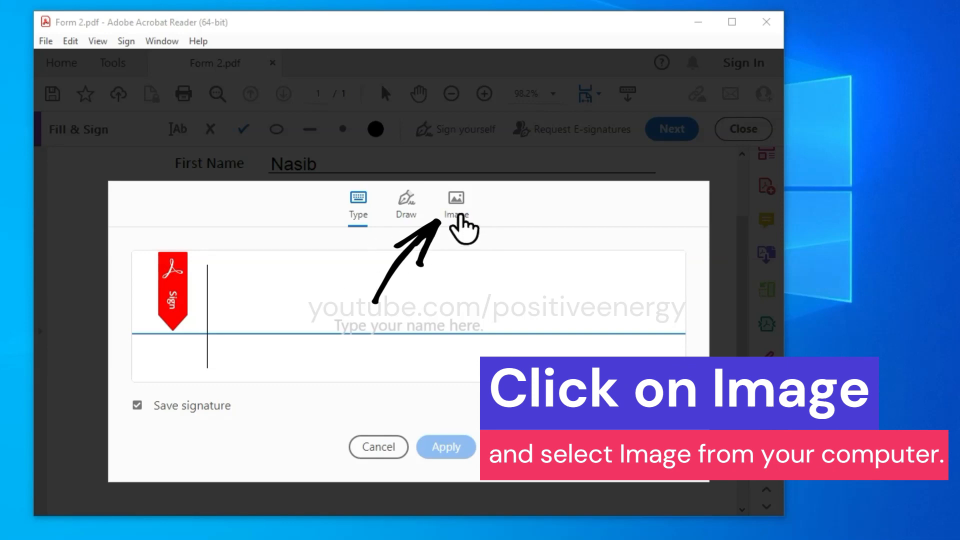
left_click(457, 214)
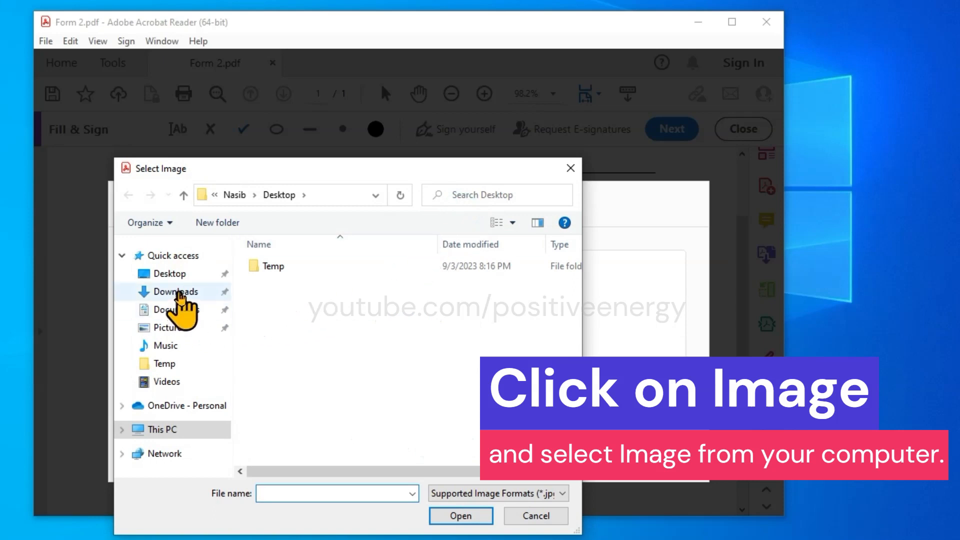
left_click(178, 292)
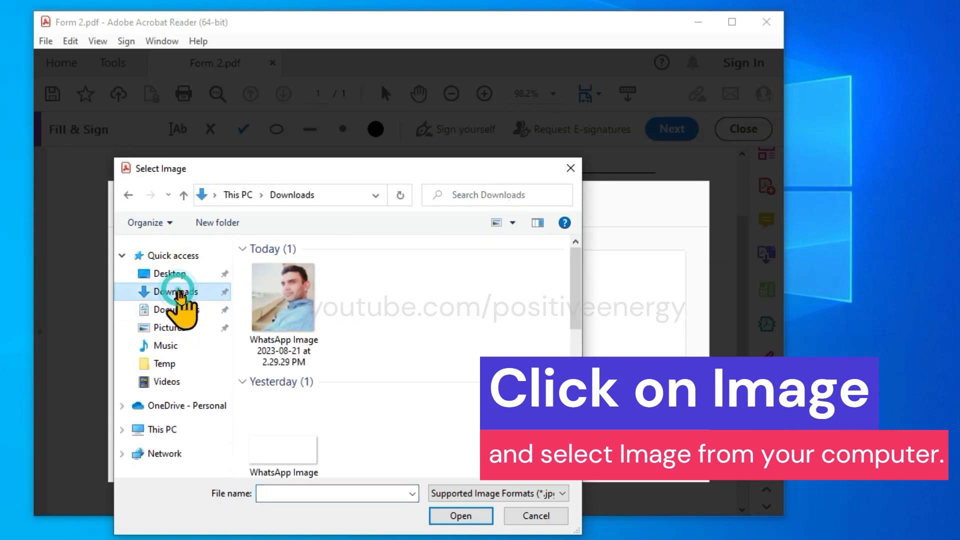
left_click(283, 297)
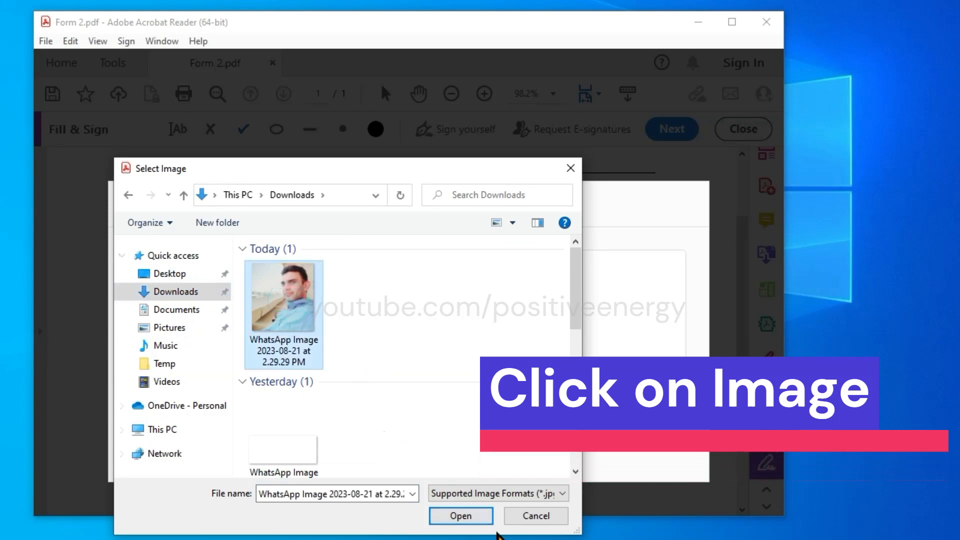
left_click(476, 515)
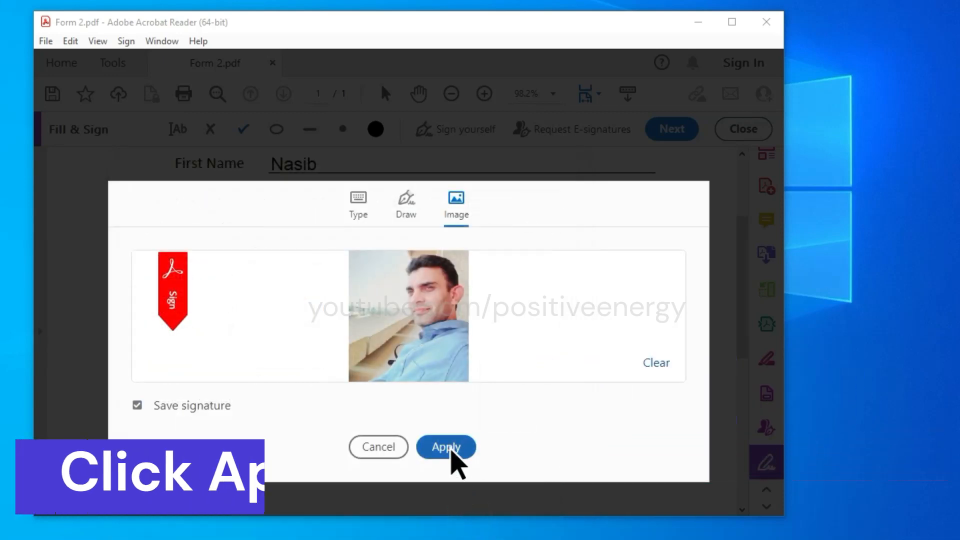
Apply the photo signature, place it below the Email line and enlarge it three times
left_click(450, 449)
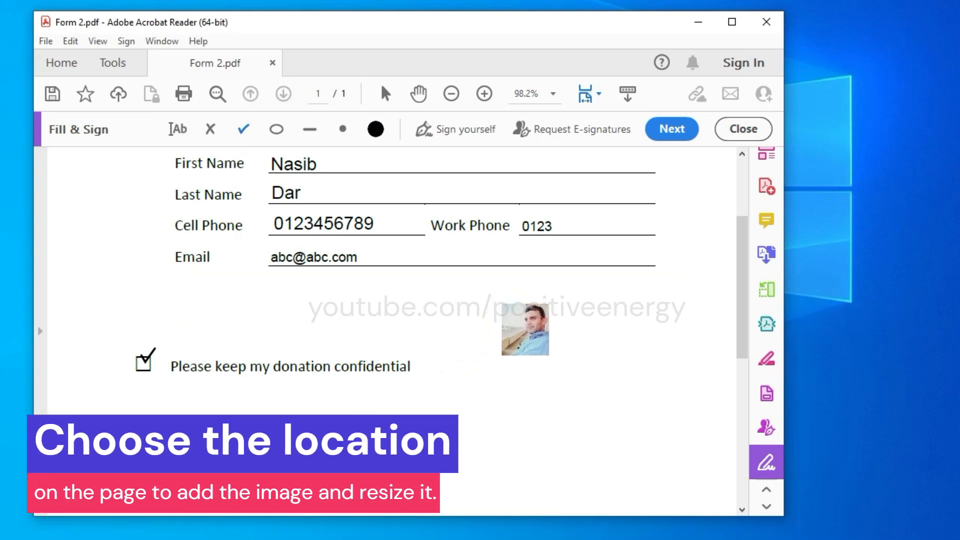
left_click(525, 329)
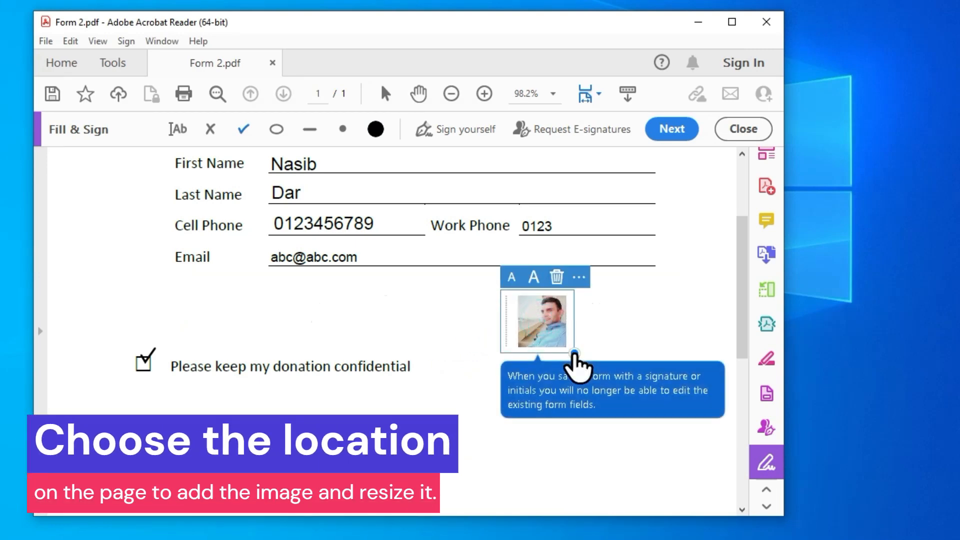
left_click_drag(574, 353, 589, 377)
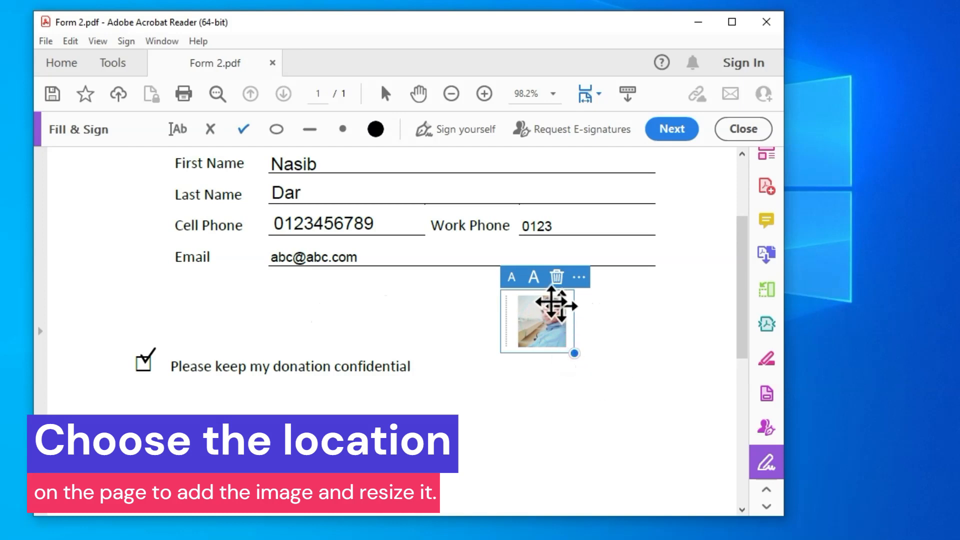
left_click(534, 278)
left_click(533, 279)
left_click(533, 278)
left_click(534, 278)
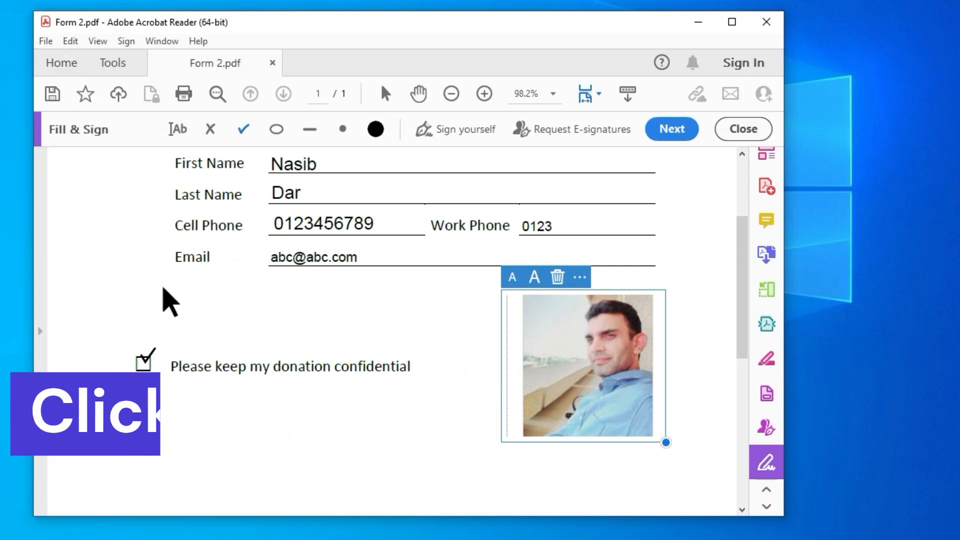
scroll(374, 340, "up", 3)
scroll(374, 343, "up", 3)
scroll(374, 343, "down", 7)
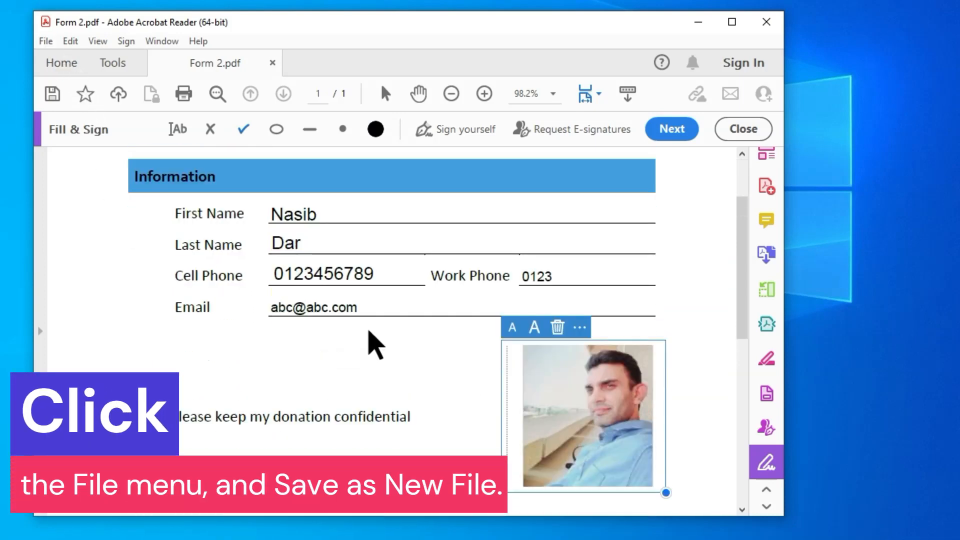
Save the form via File > Save As as 'Form' in Pictures, then exit Acrobat Reader
left_click(46, 41)
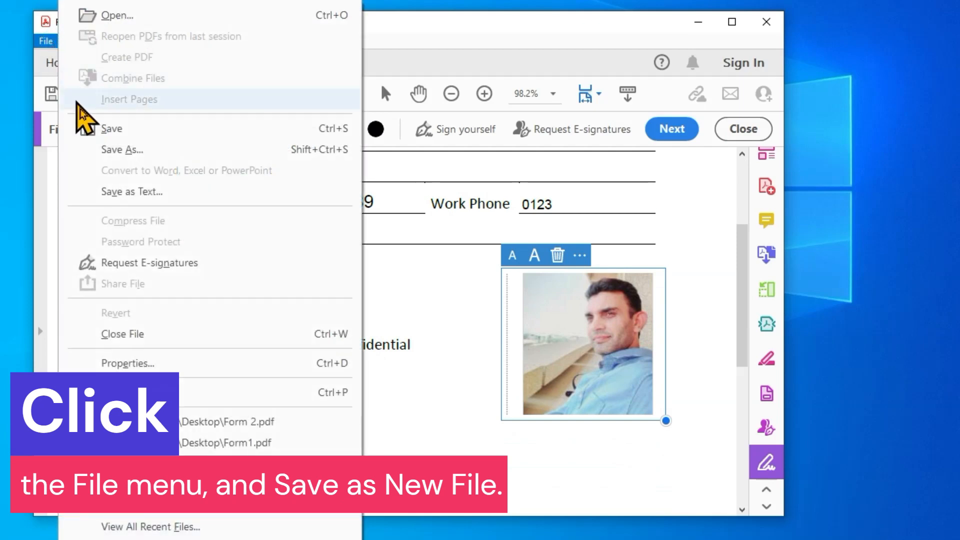
left_click(141, 150)
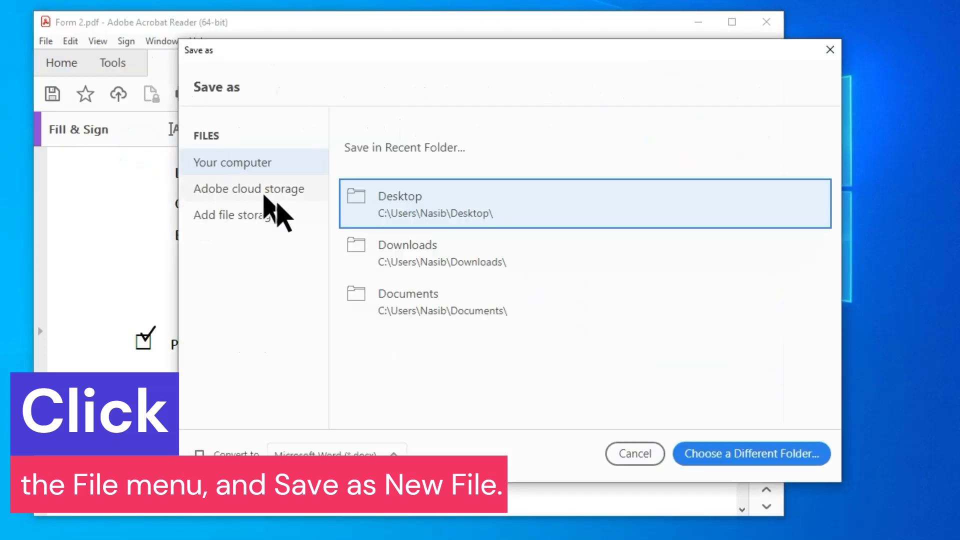
left_click(429, 209)
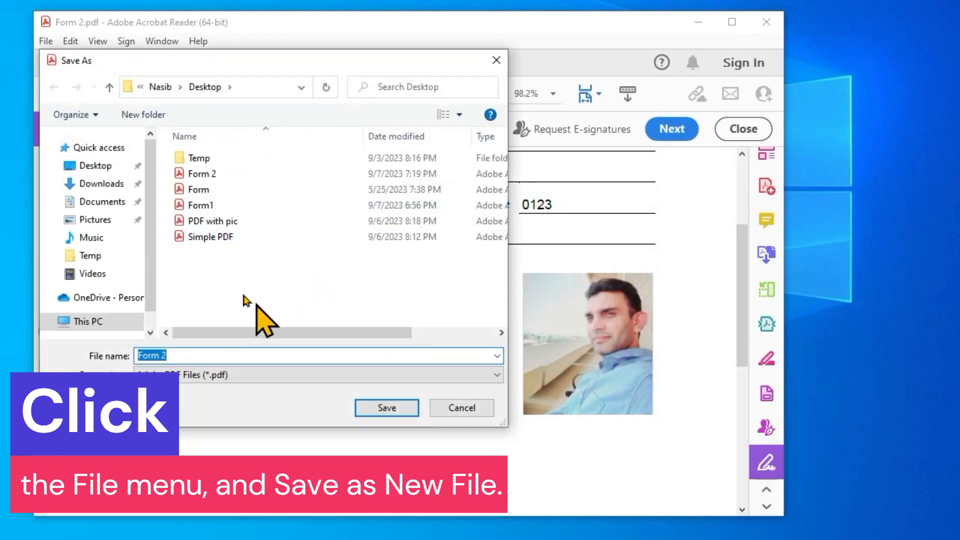
left_click(103, 184)
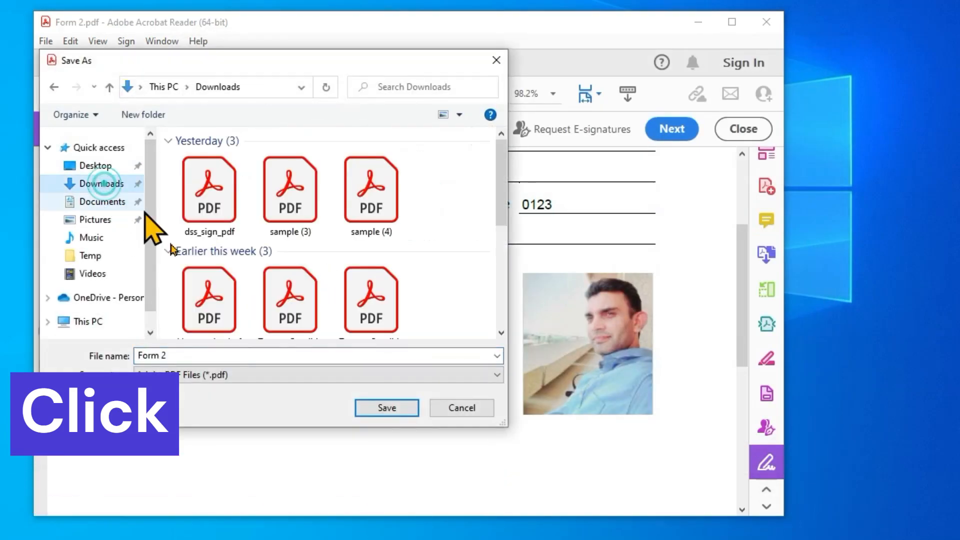
left_click(103, 220)
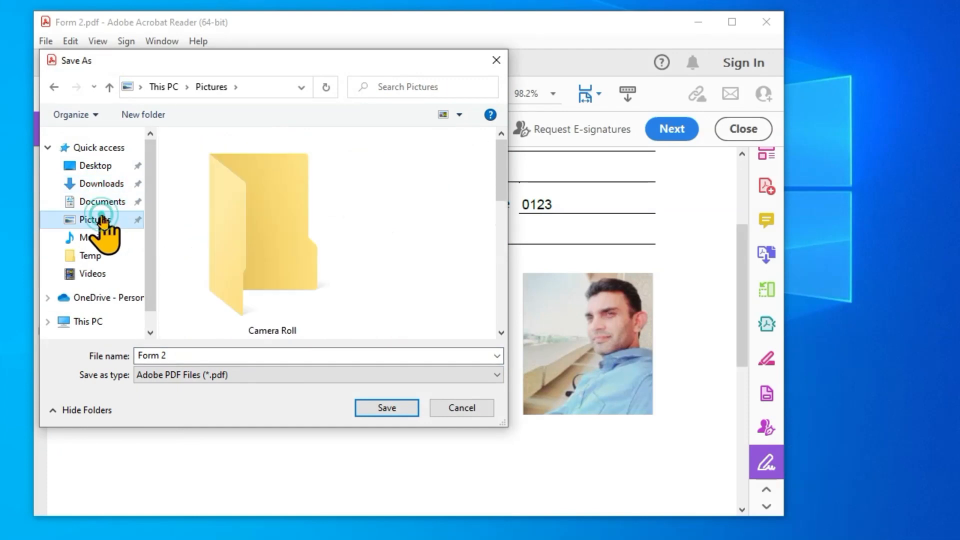
left_click(195, 355)
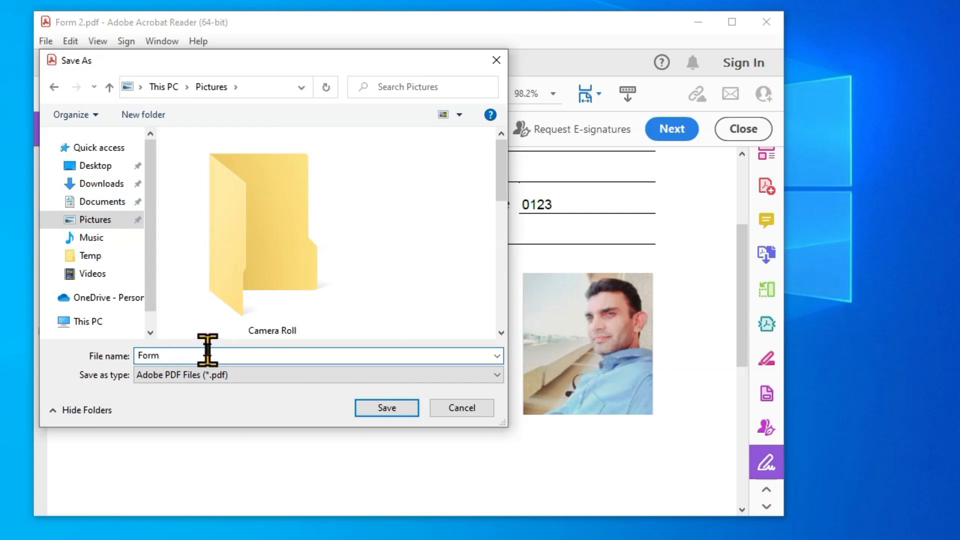
left_click(382, 406)
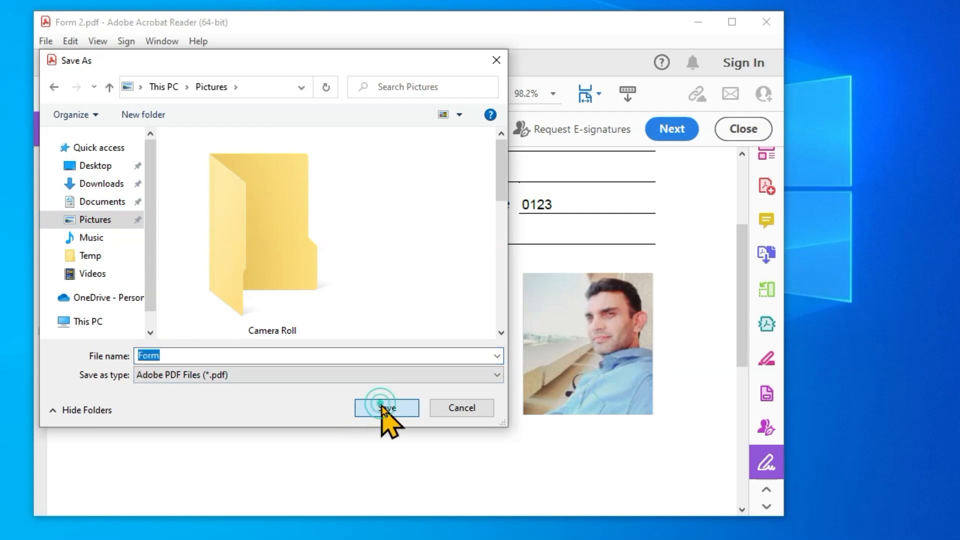
left_click(769, 21)
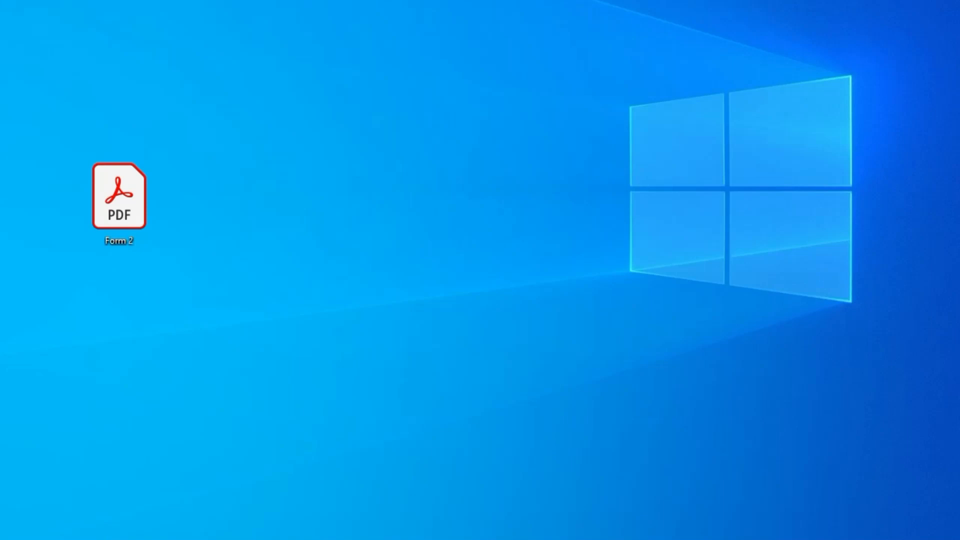
Reopen Form.pdf from the Pictures folder in File Explorer to verify the filled form
key("super+e")
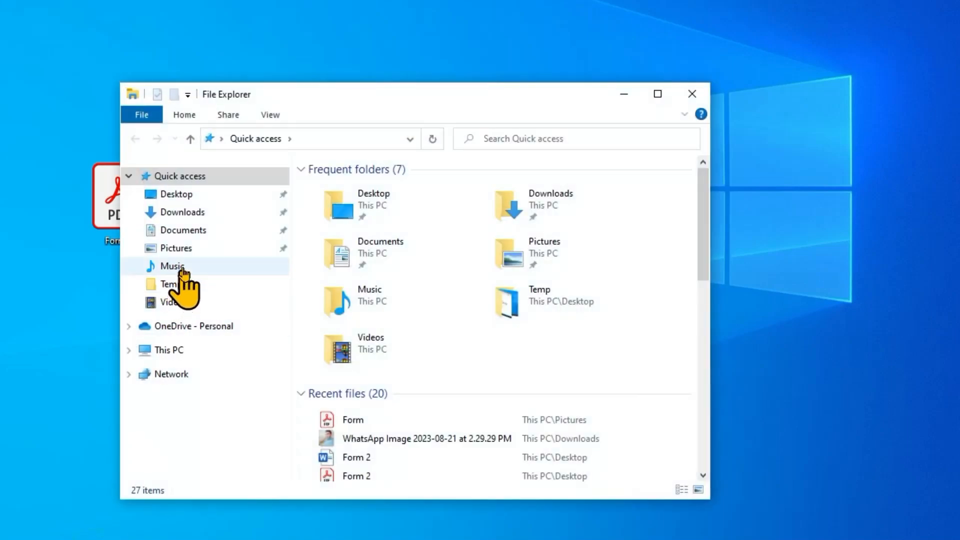
left_click(186, 249)
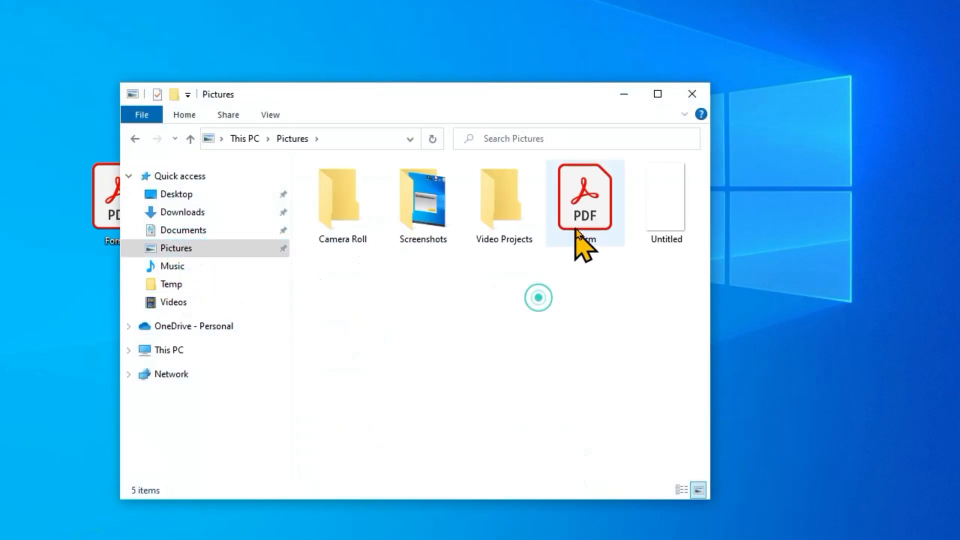
double_click(581, 221)
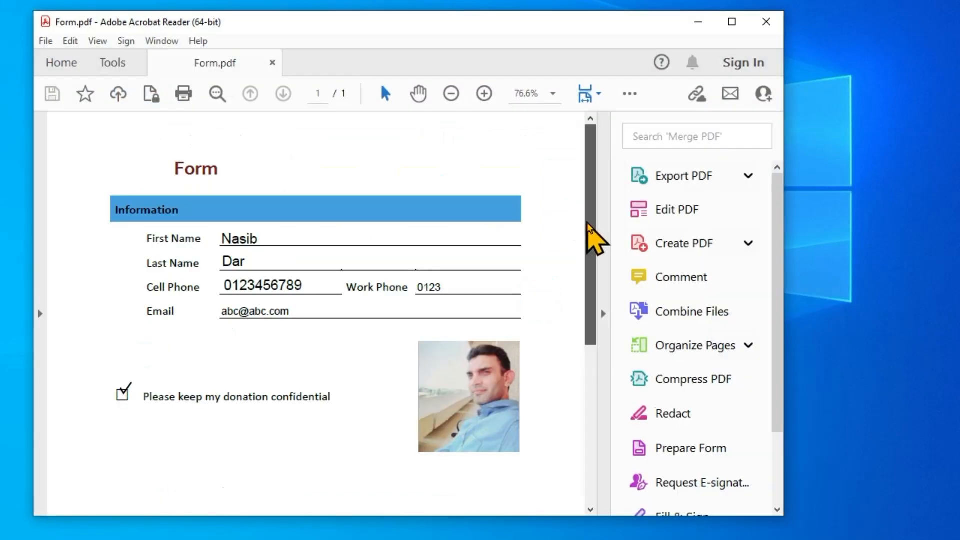
mouse_move(592, 235)
left_mouse_down()
mouse_move(604, 361)
mouse_move(606, 230)
left_mouse_up()
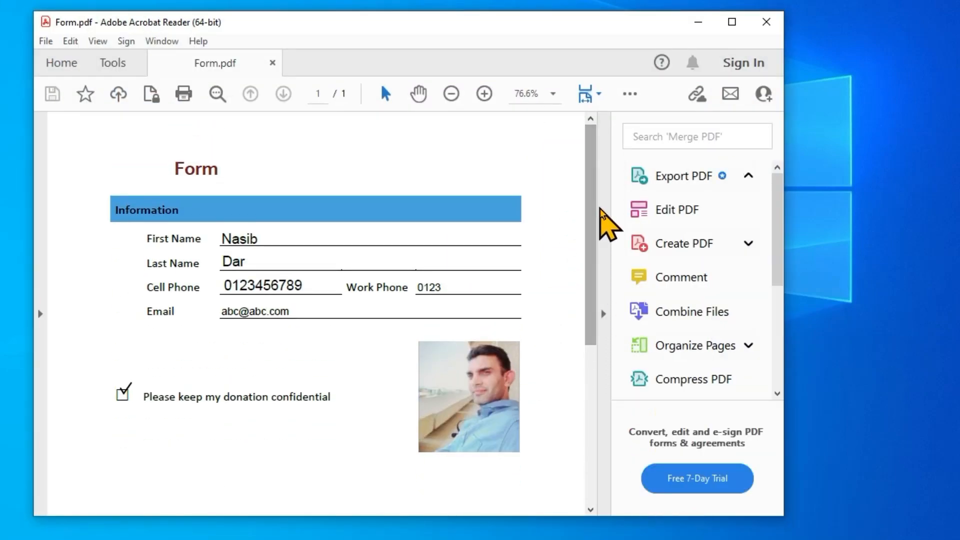